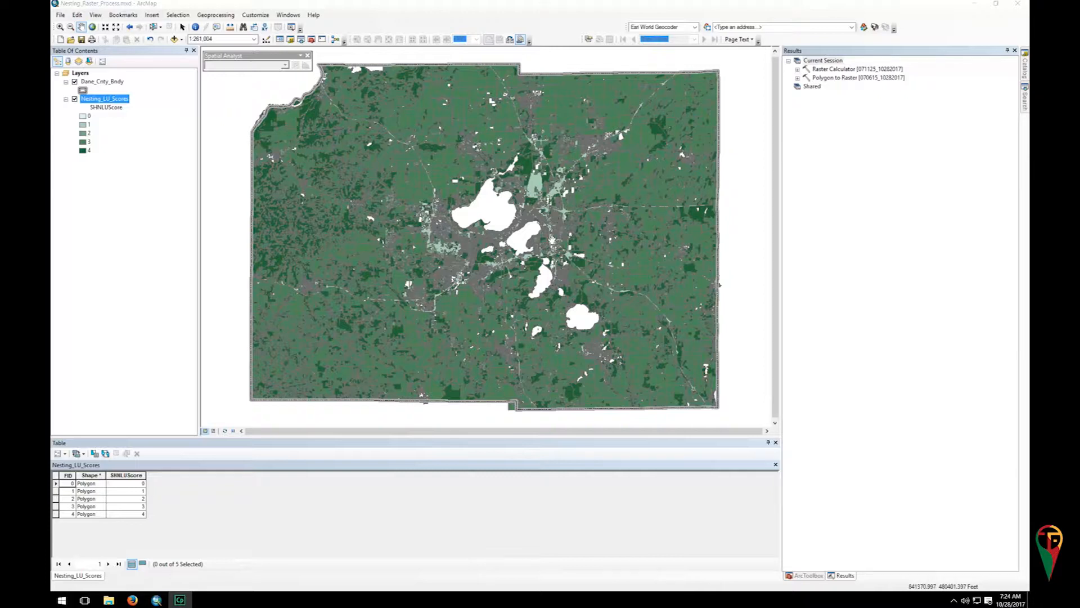
# Check in the extensions list that Spatial Analyst is enabled.
pyautogui.click(383, 16)
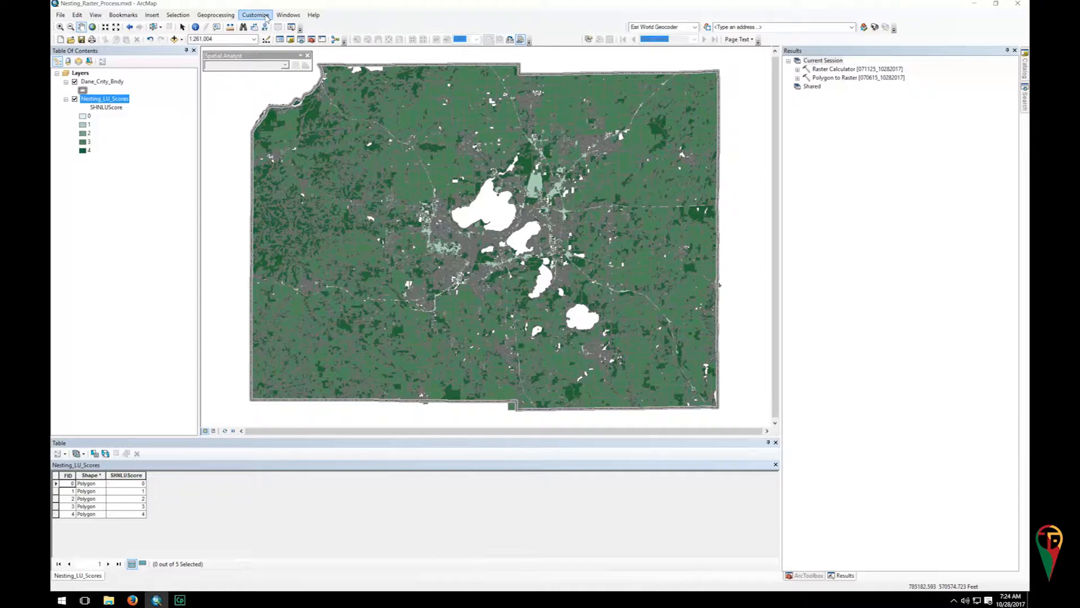
pyautogui.click(267, 15)
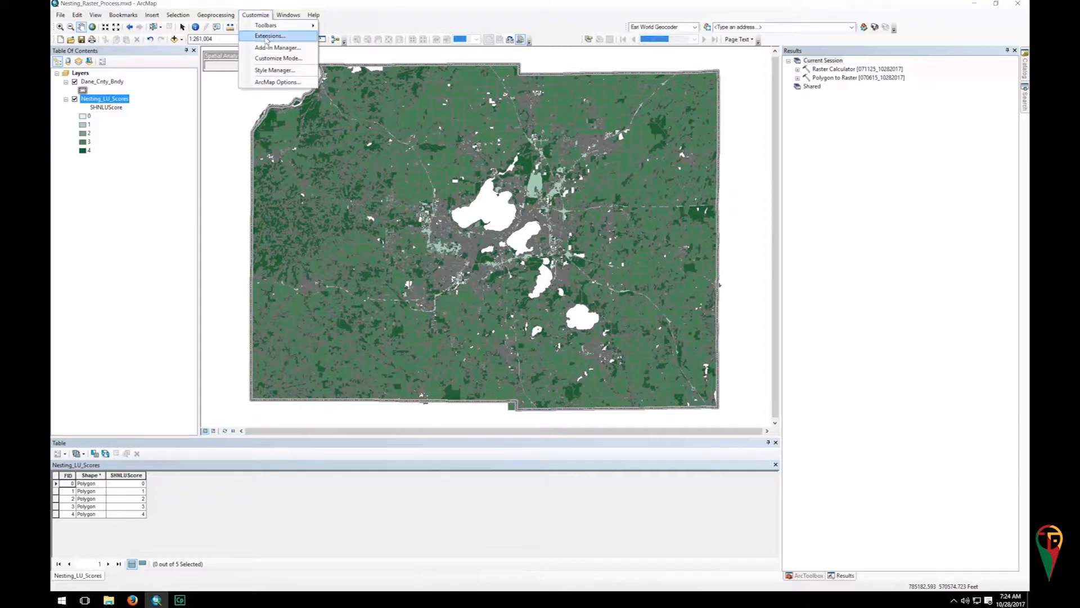
pyautogui.click(272, 35)
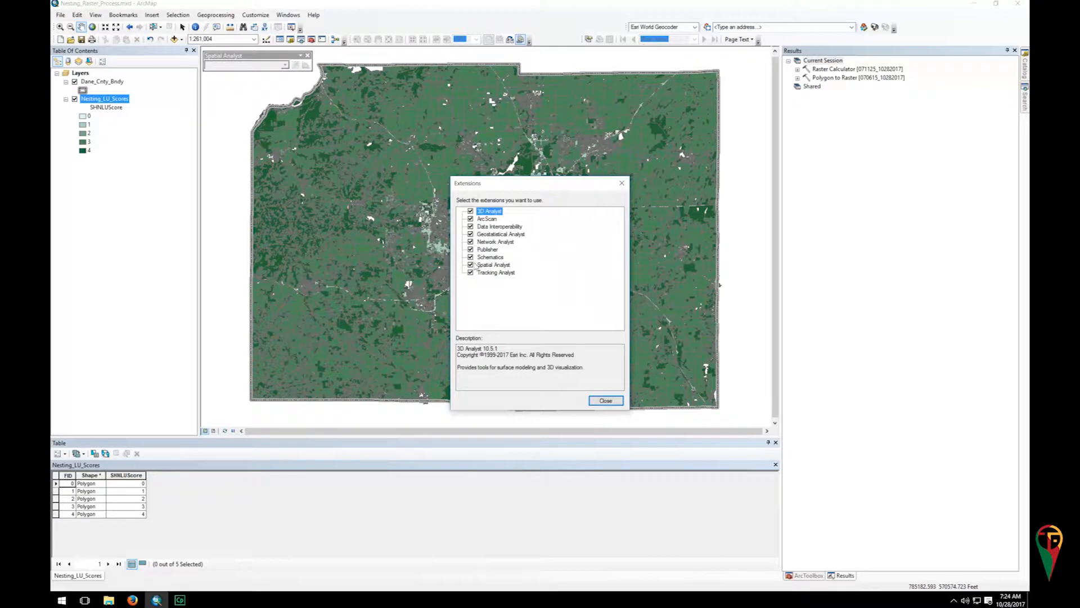
pyautogui.click(602, 401)
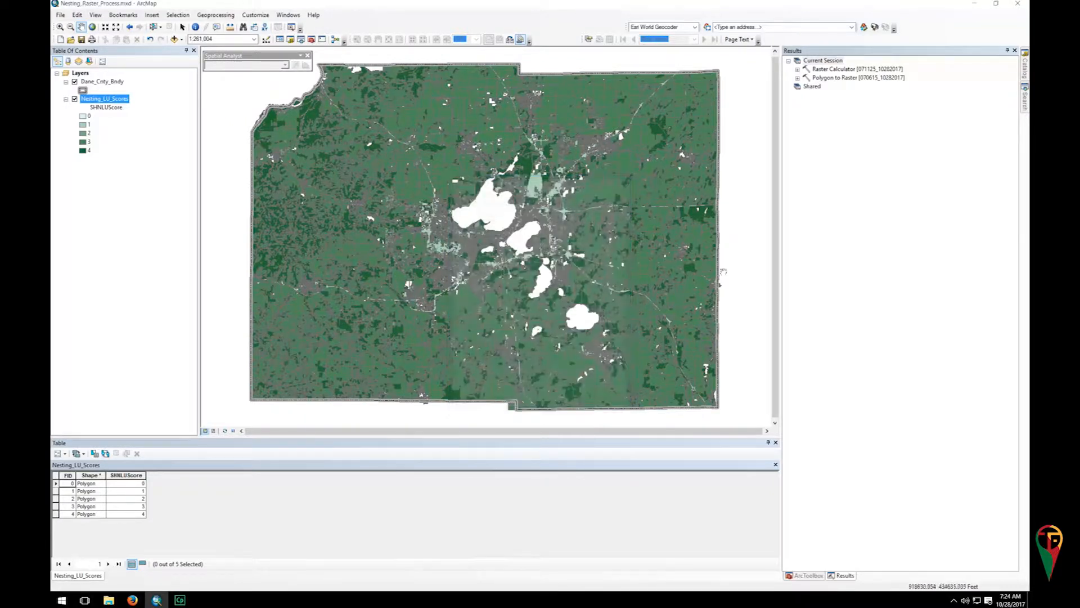
# Open the Polygon to Raster conversion tool.
pyautogui.click(311, 39)
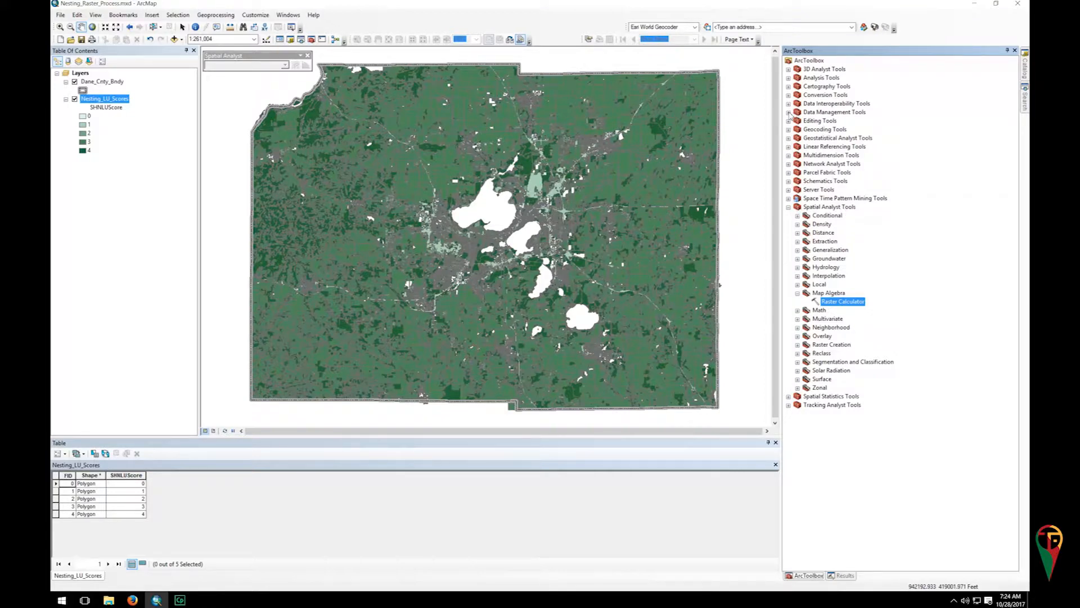
pyautogui.click(788, 95)
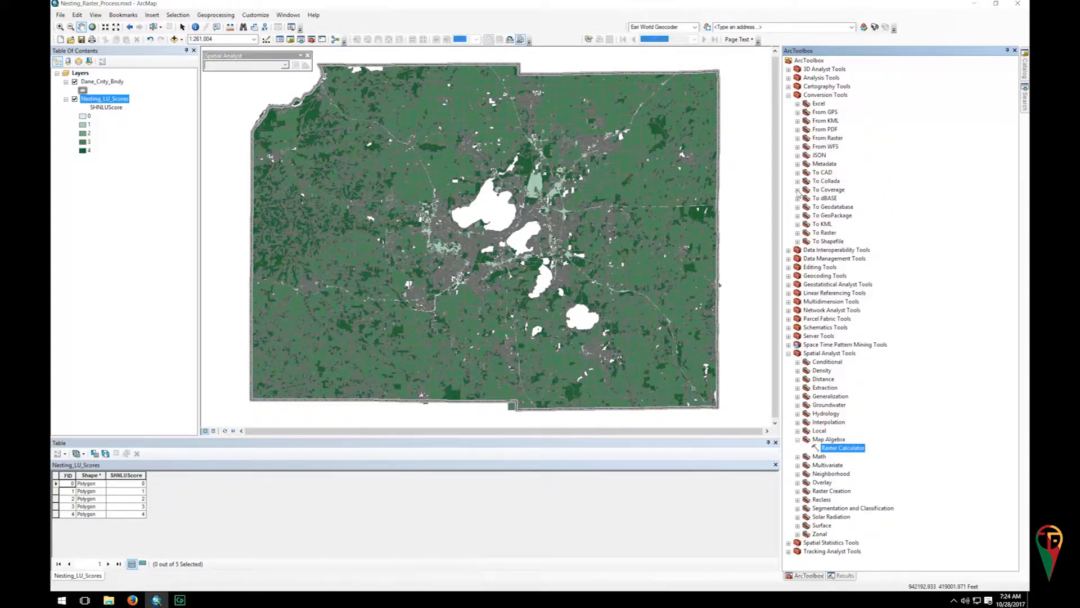
pyautogui.click(798, 233)
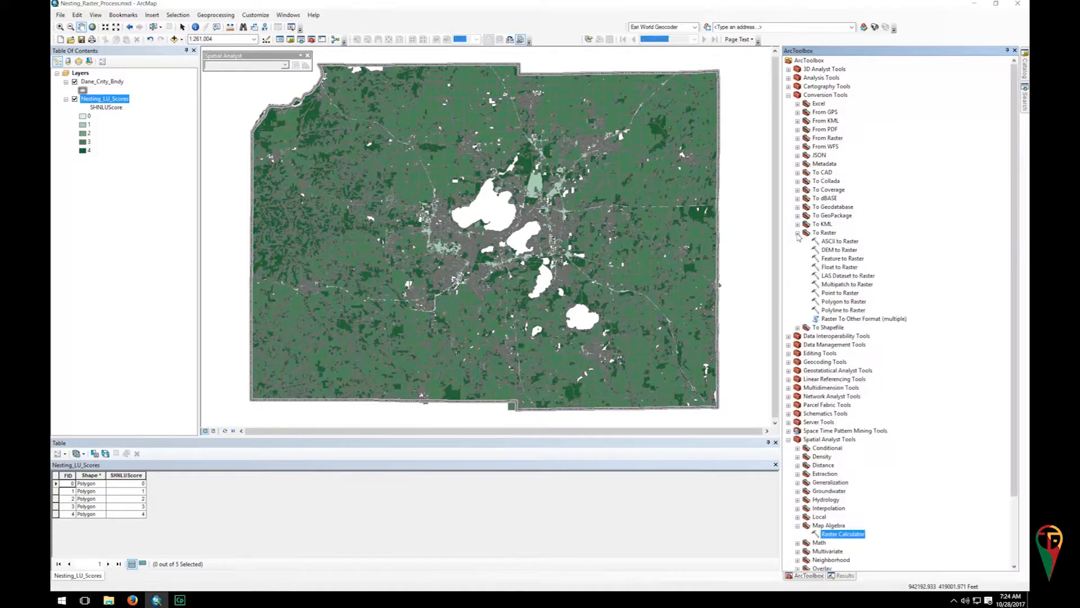
pyautogui.click(841, 304)
pyautogui.doubleClick(834, 304)
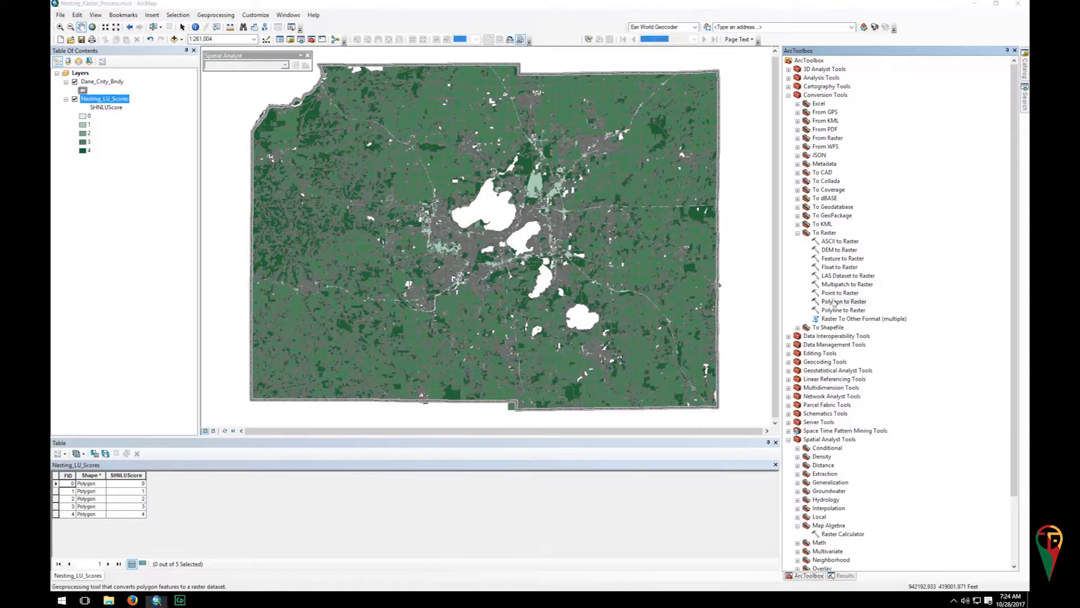
# Choose Nesting_LU_Scores as the input features and SHNLUScore as the value field for the raster conversion.
pyautogui.click(619, 182)
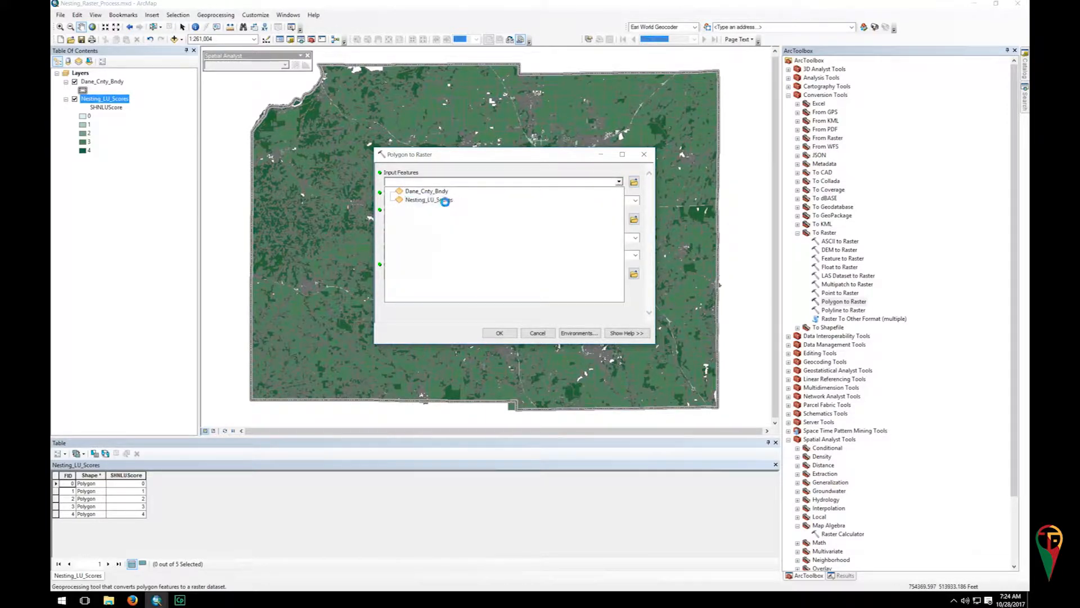
pyautogui.click(446, 200)
pyautogui.click(542, 270)
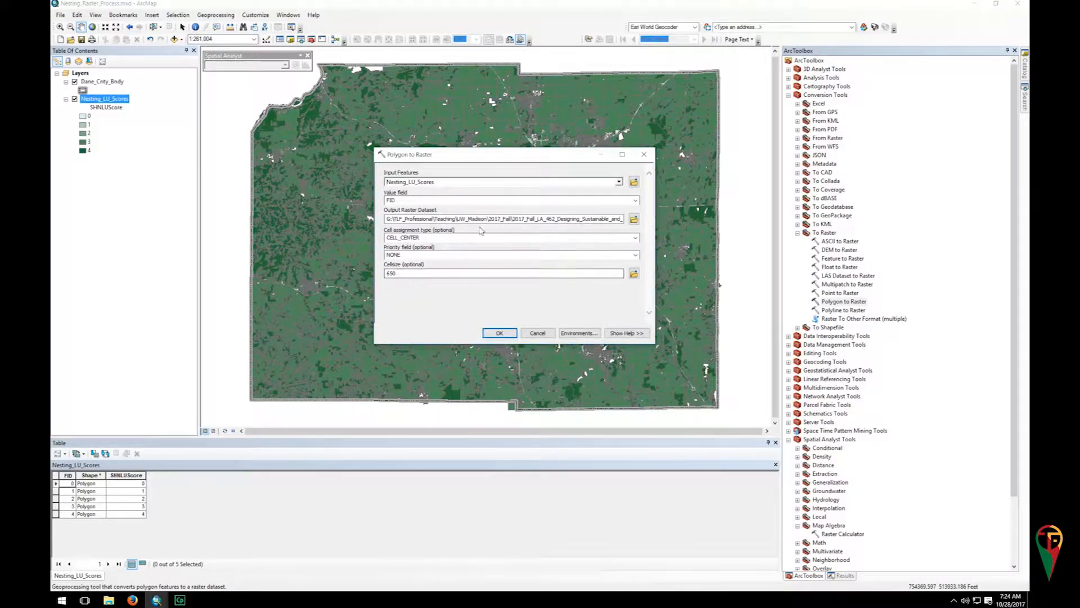
pyautogui.click(635, 200)
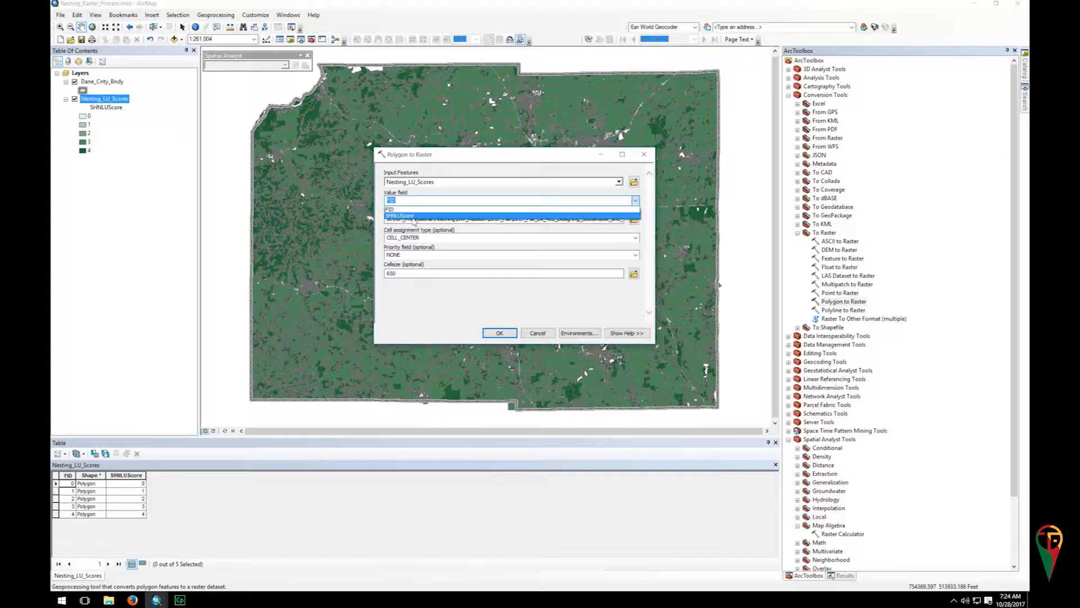
pyautogui.click(413, 216)
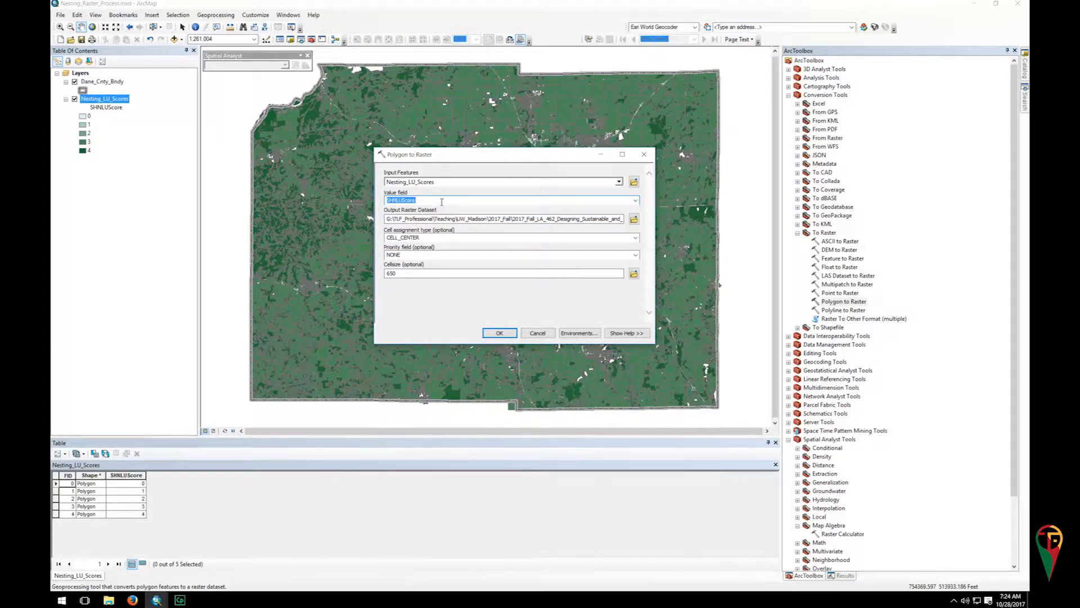
# Set the output raster dataset to Nesting_LU_Raster in Assignment6-2.gdb.
pyautogui.press('Return')
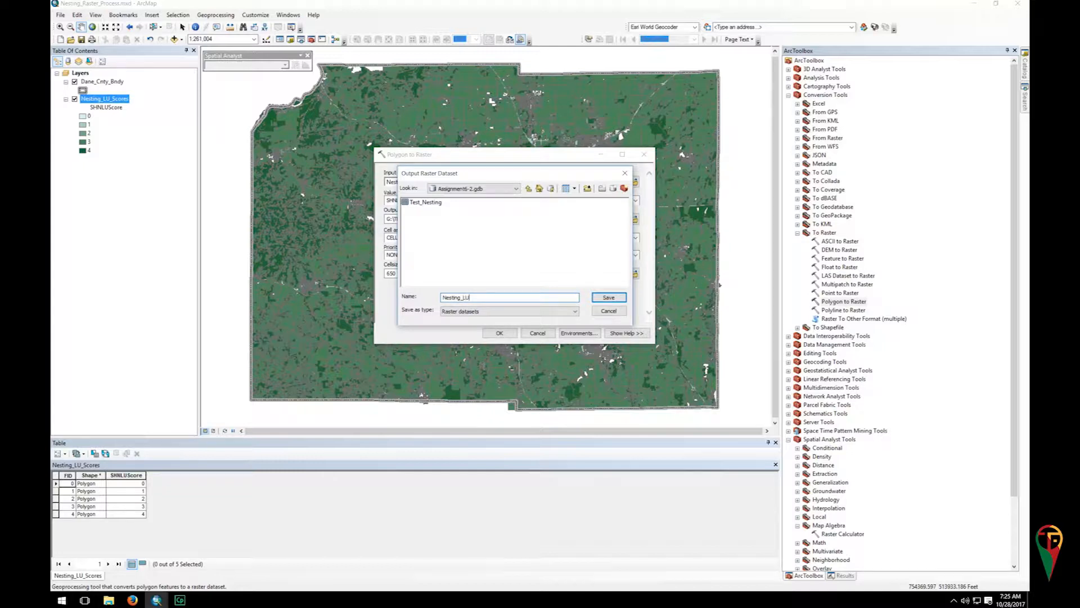
pyautogui.write('Nesting_LU_Raster')
pyautogui.click(609, 298)
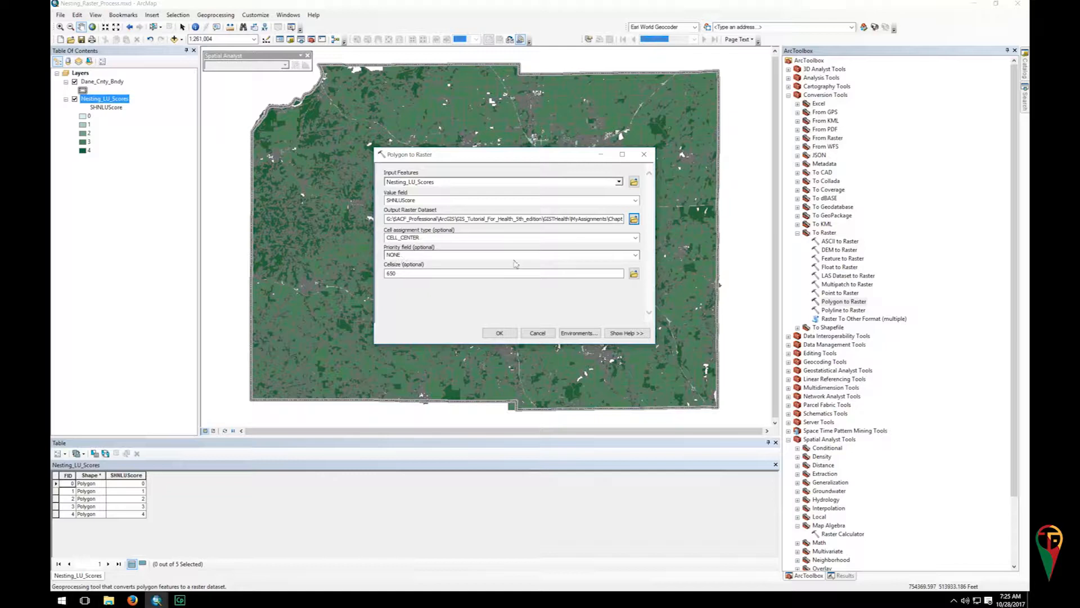
# Set the cell size to 32 and run the polygon-to-raster conversion.
pyautogui.doubleClick(396, 274)
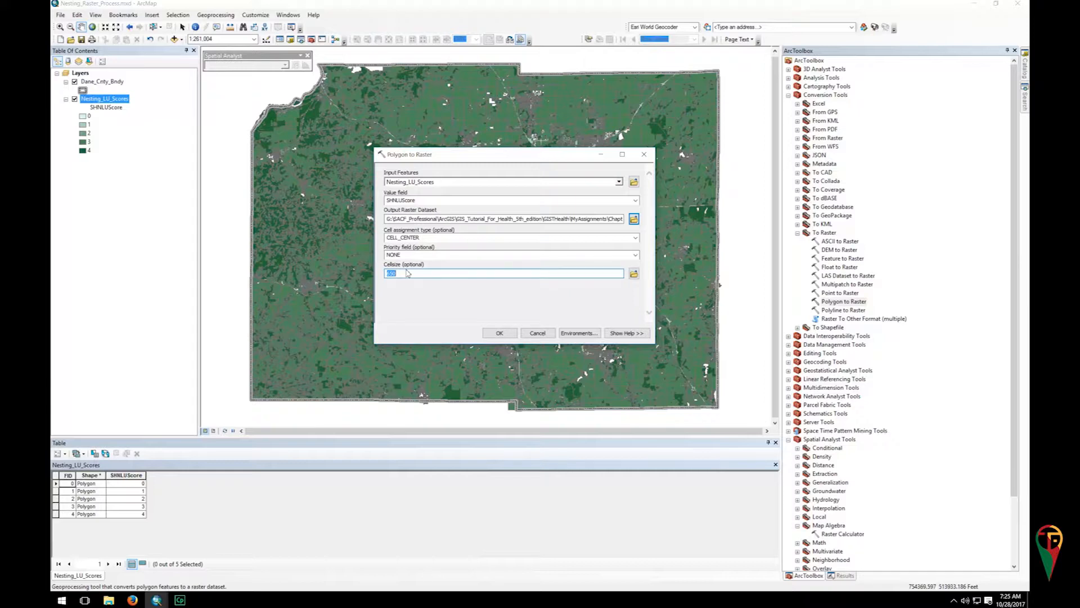
pyautogui.write('32')
pyautogui.click(498, 333)
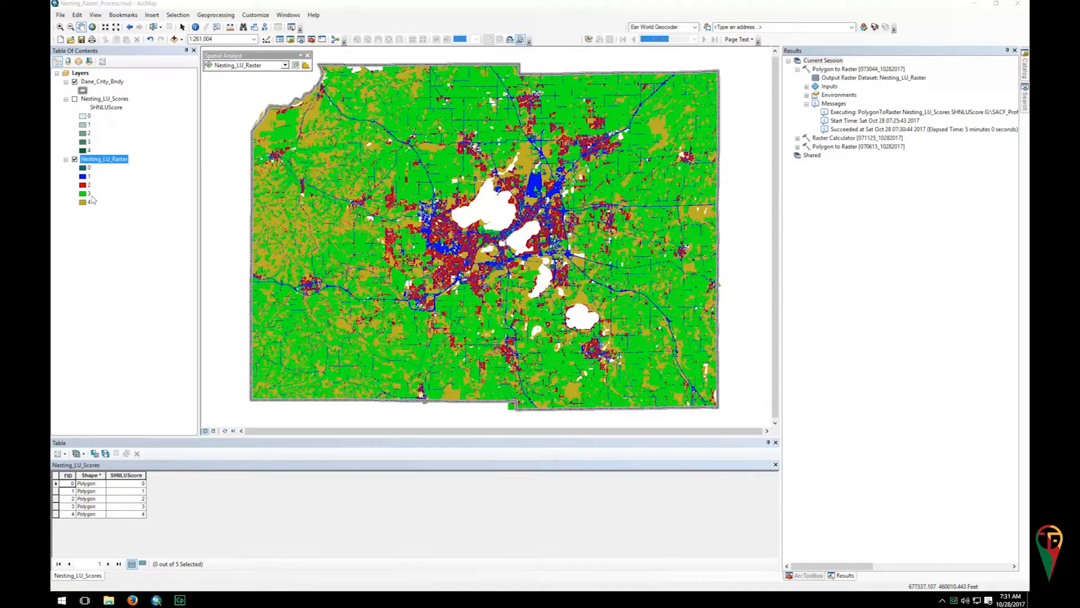
# Apply a light-to-dark olive green color scheme to the unique values of the Nesting_LU_Raster layer.
pyautogui.doubleClick(103, 161)
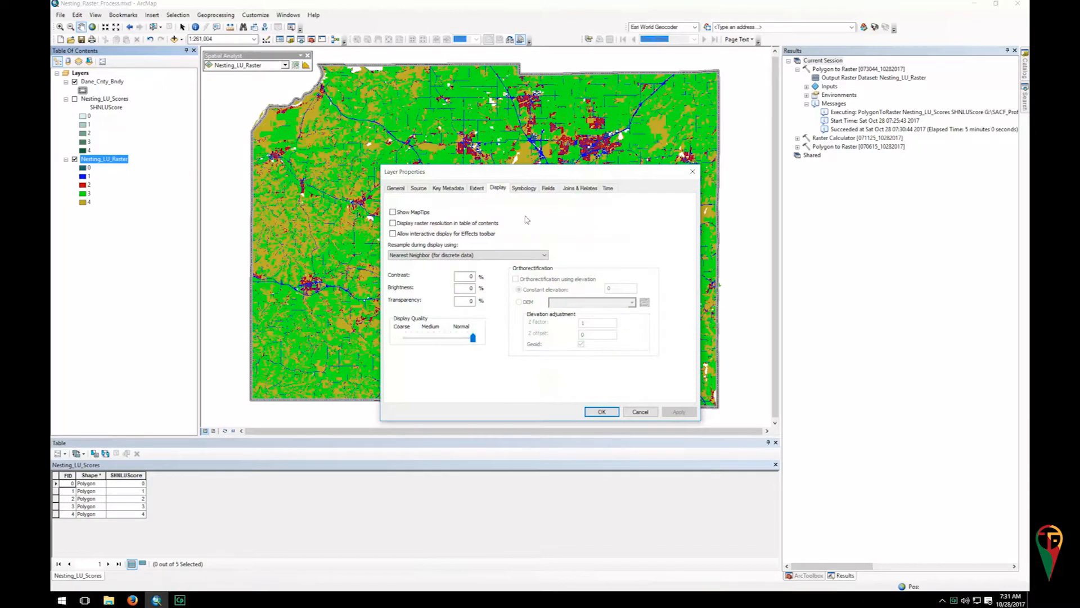
pyautogui.click(524, 189)
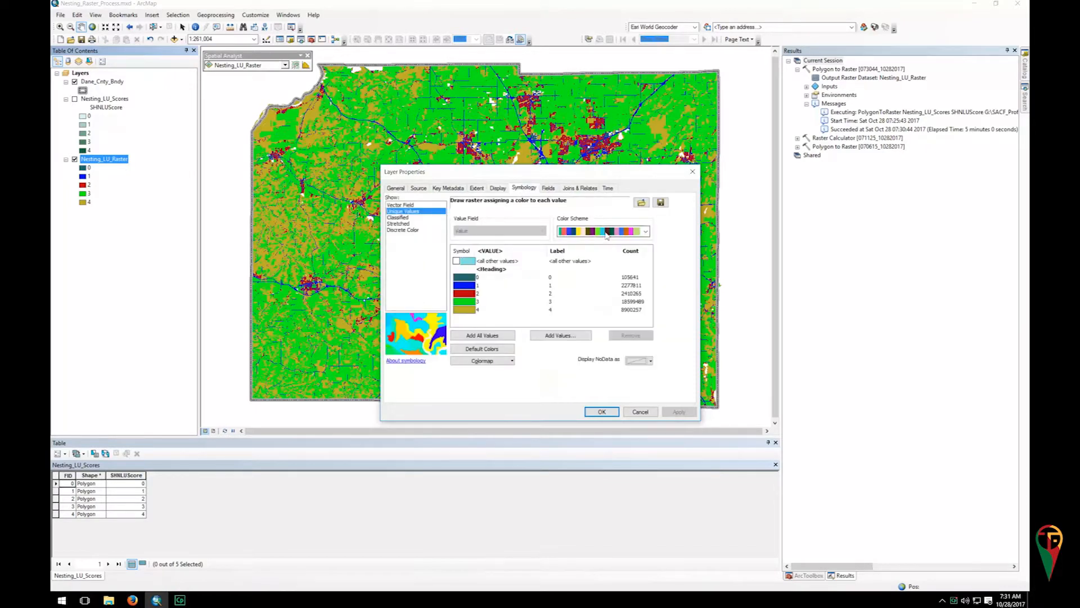
pyautogui.click(645, 231)
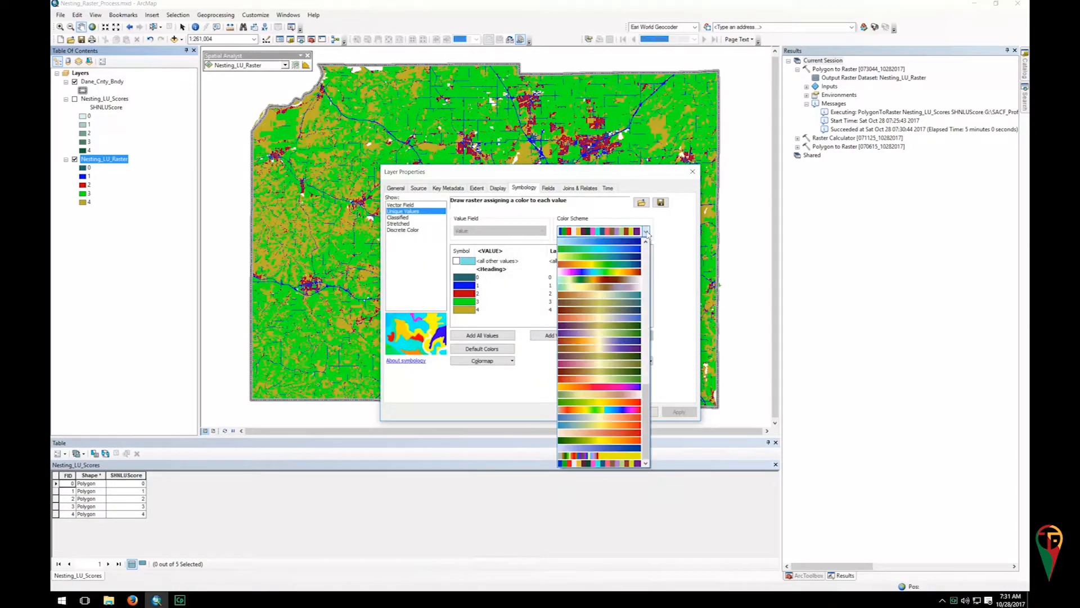
pyautogui.scroll(3, 648, 368)
pyautogui.scroll(5, 649, 368)
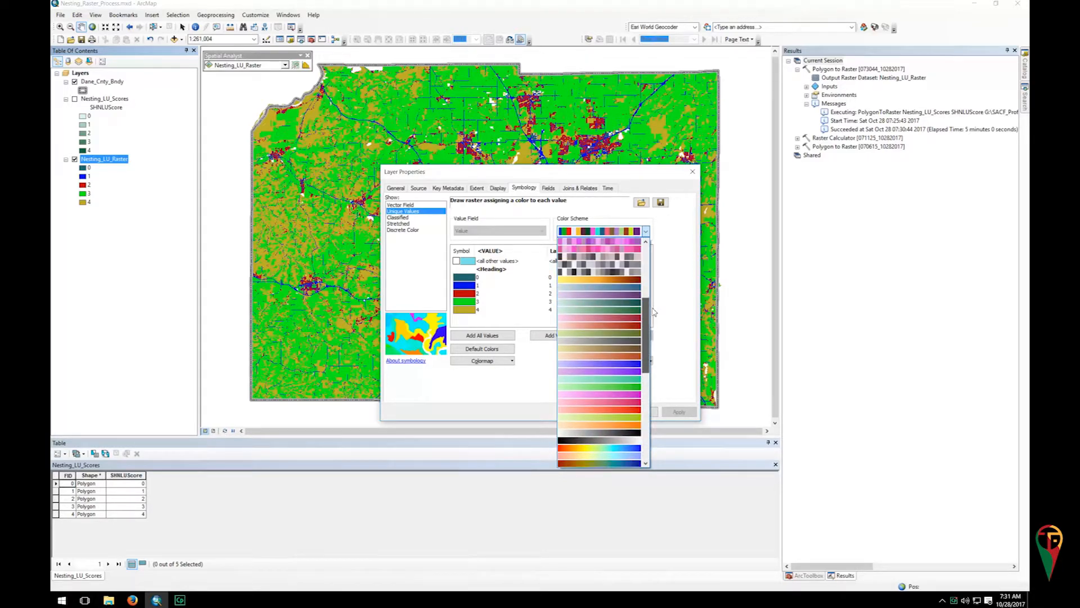
pyautogui.click(634, 336)
pyautogui.click(679, 411)
pyautogui.click(600, 409)
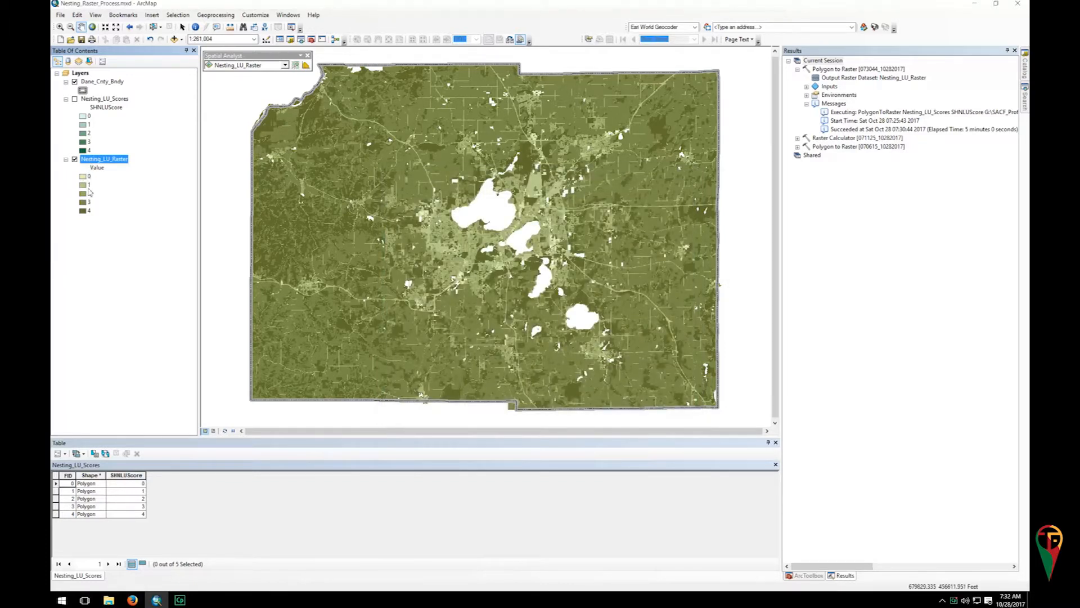
# Set the fill of value 0 in Nesting_LU_Raster to no color.
pyautogui.doubleClick(83, 177)
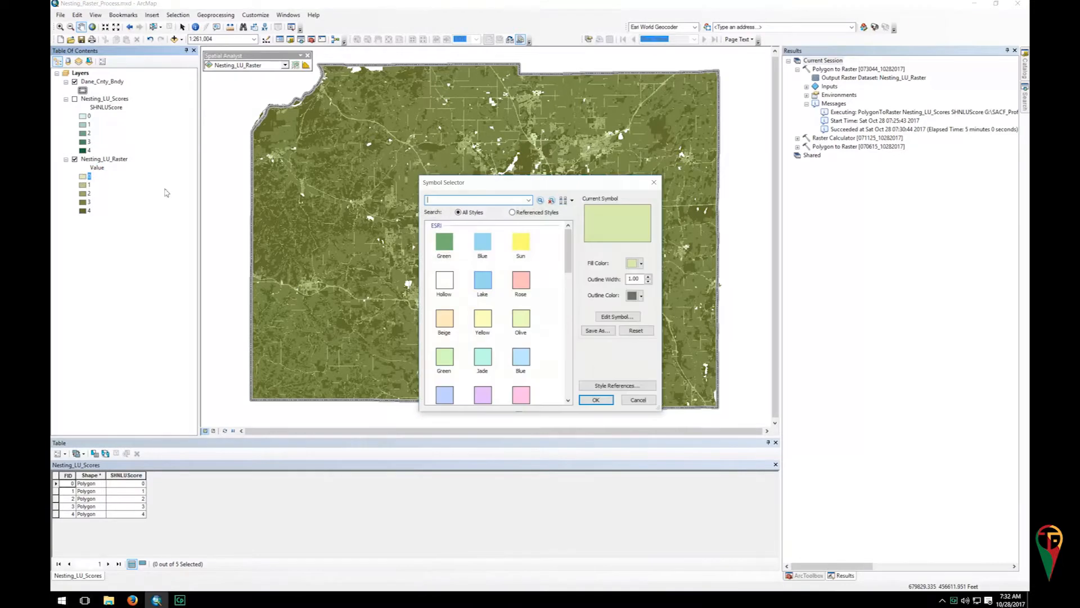
pyautogui.click(641, 263)
pyautogui.click(675, 271)
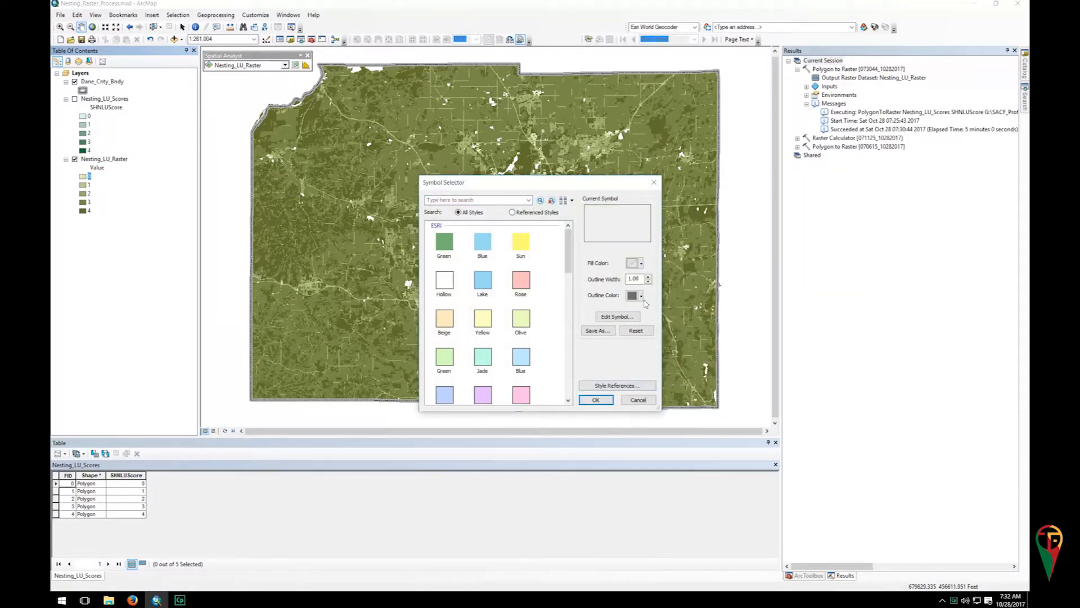
pyautogui.click(602, 401)
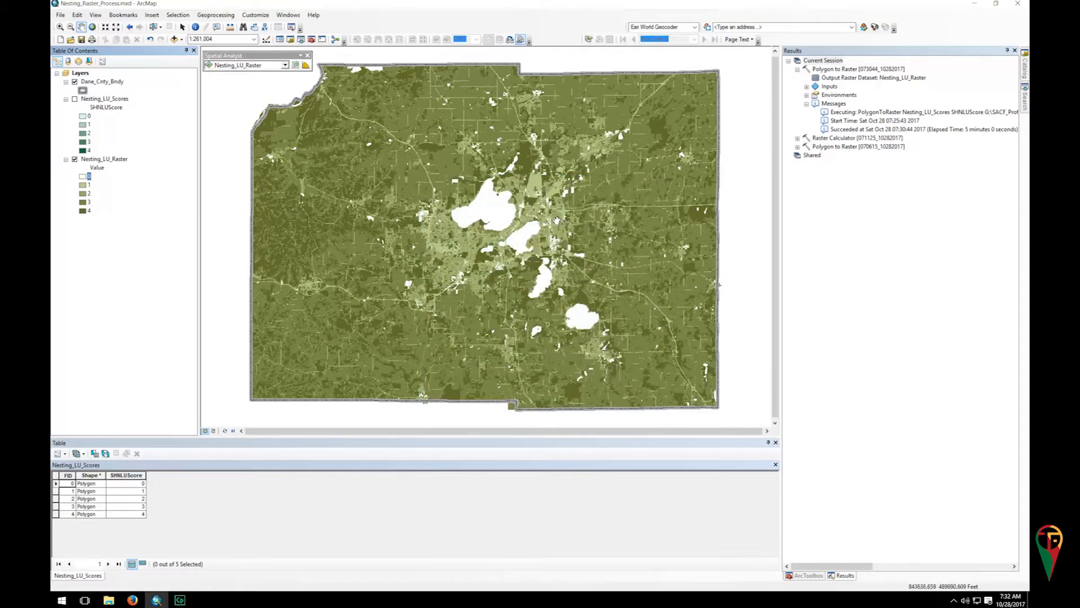
pyautogui.click(140, 269)
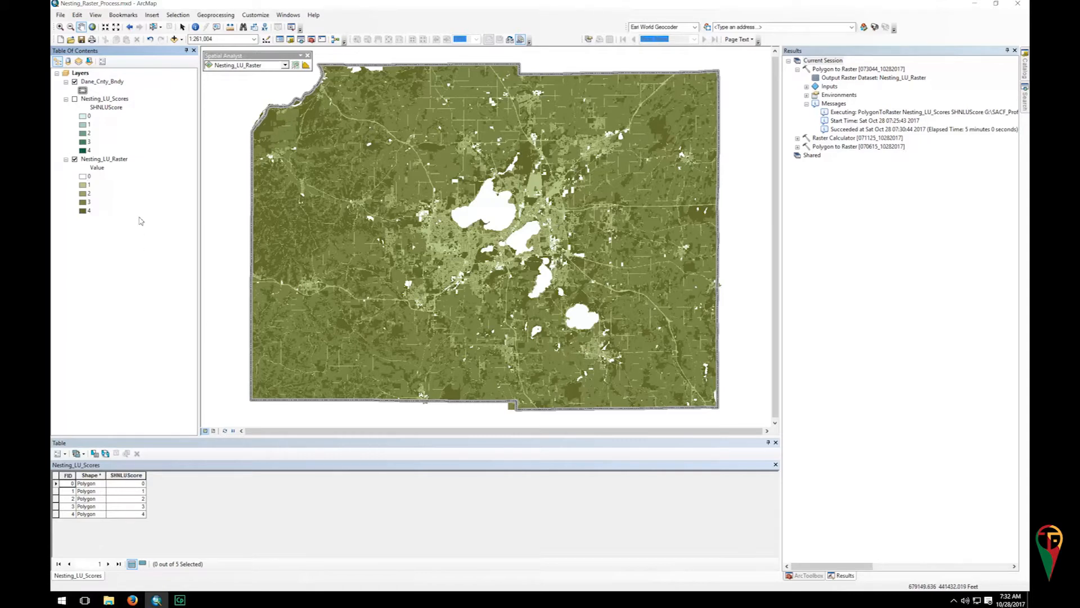